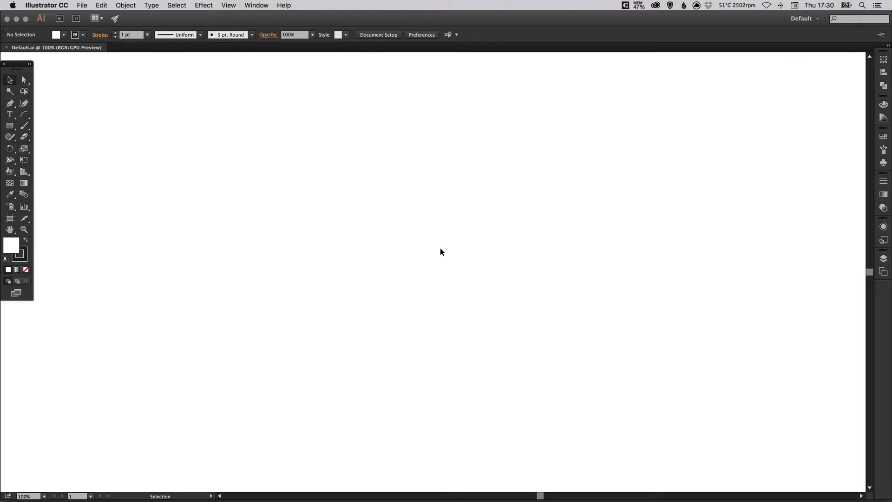
# Step: Draw a 425 px square in the middle of the artboard
pyautogui.click(8, 128)
pyautogui.moveTo(337, 178); pyautogui.dragTo(534, 366)
pyautogui.press('v')
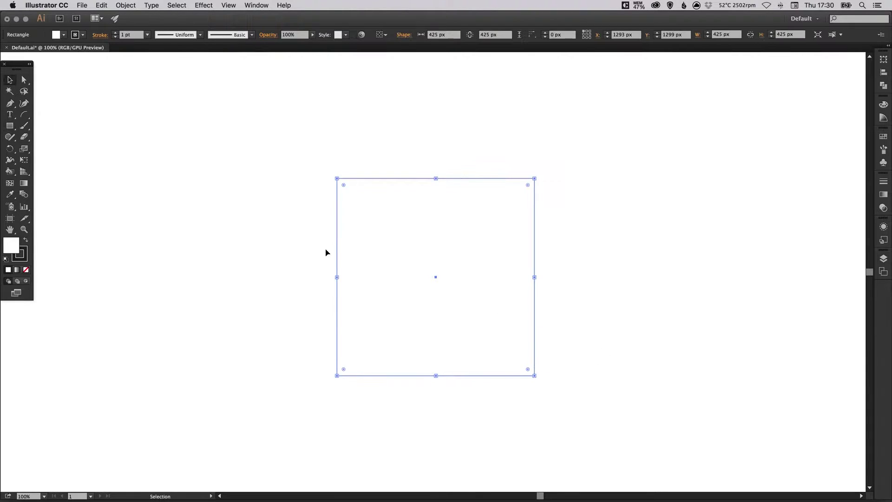
# Step: Remove the square's stroke and fill it with the red swatch (RGB 230, 53, 60)
pyautogui.click(26, 272)
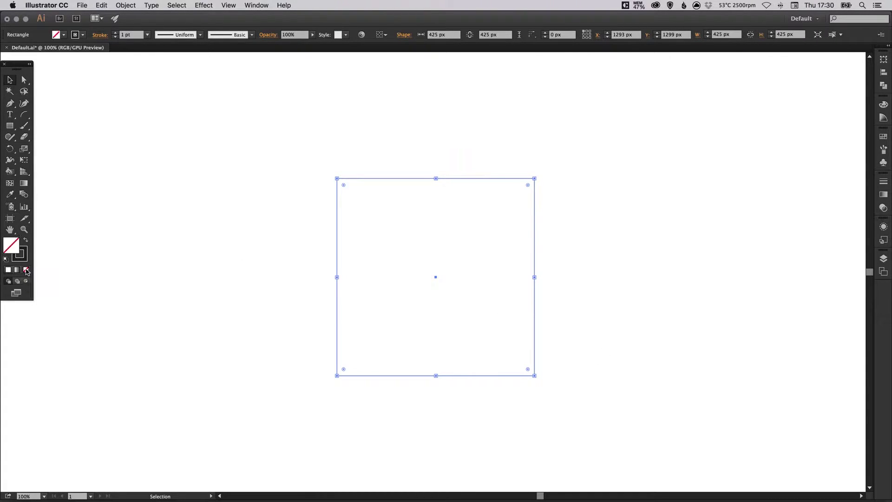
pyautogui.click(26, 241)
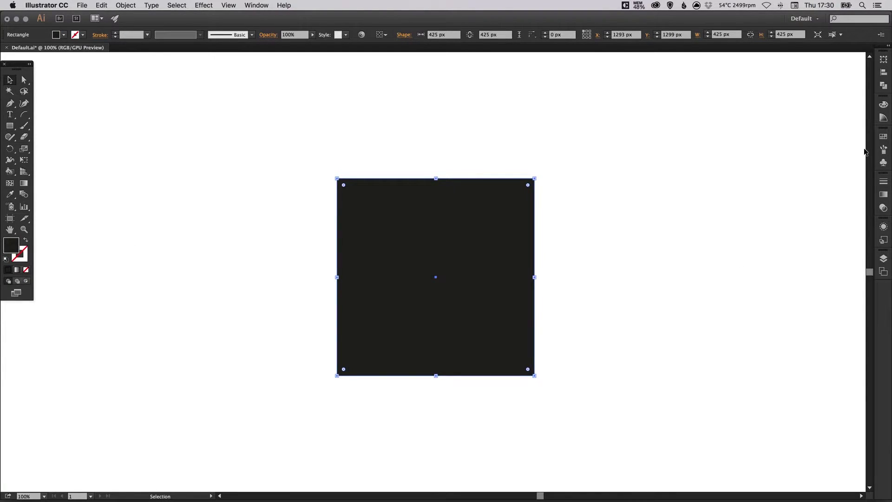
pyautogui.click(882, 139)
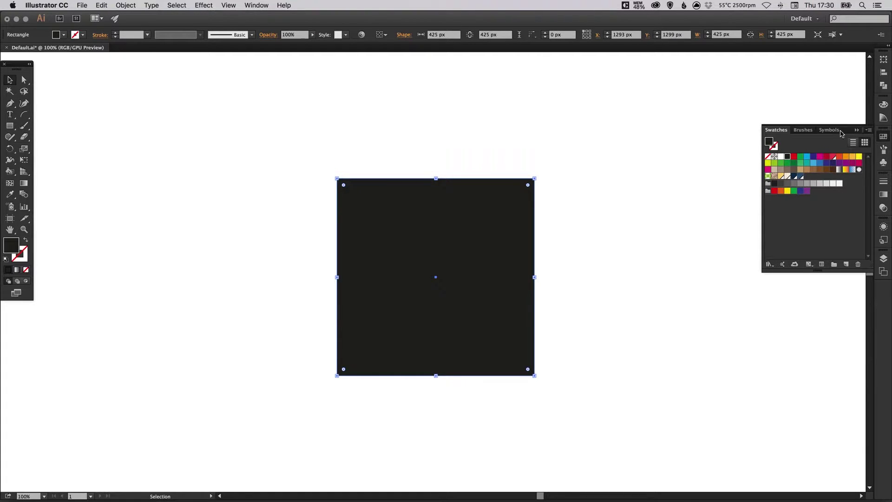
pyautogui.doubleClick(834, 159)
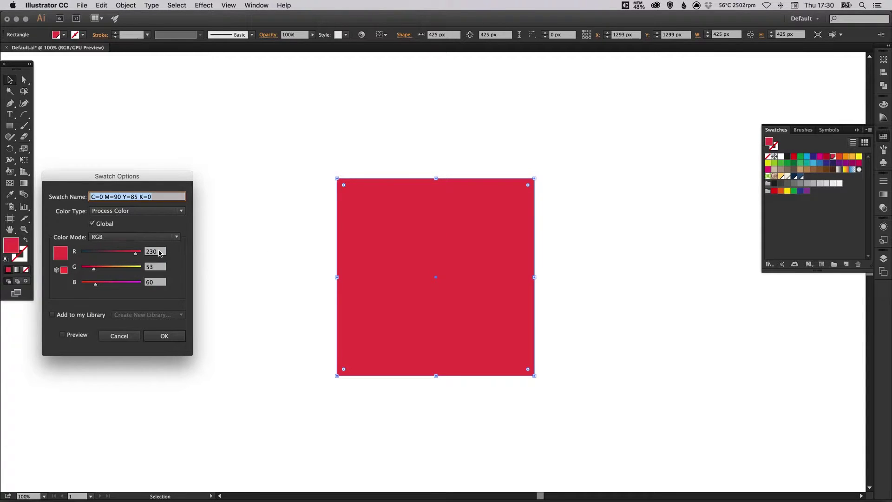
pyautogui.click(164, 335)
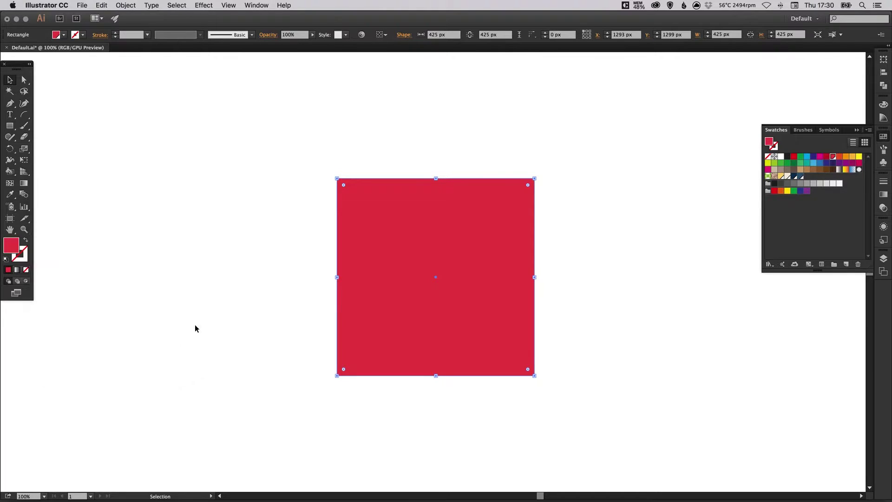
# Step: Copy and paste the red square in place, then shrink the copy to 105 px in the bottom-right corner
pyautogui.click(883, 137)
pyautogui.scroll(-2, 537, 223)
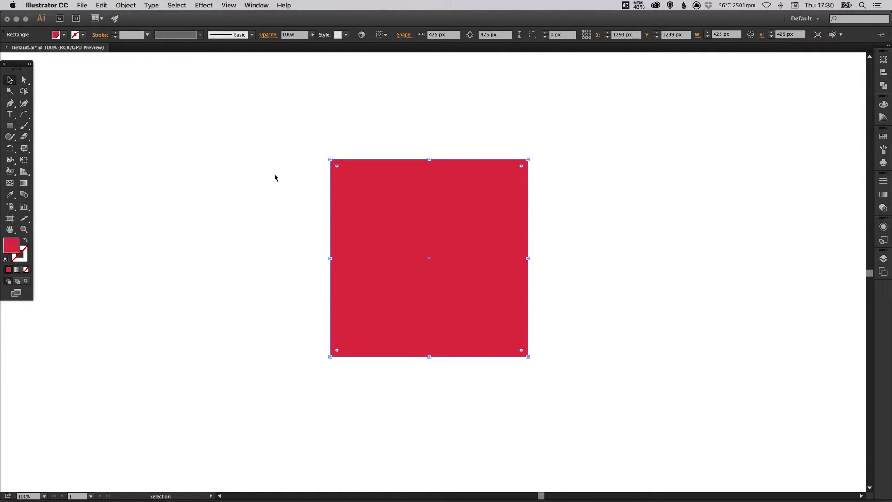
pyautogui.click(101, 5)
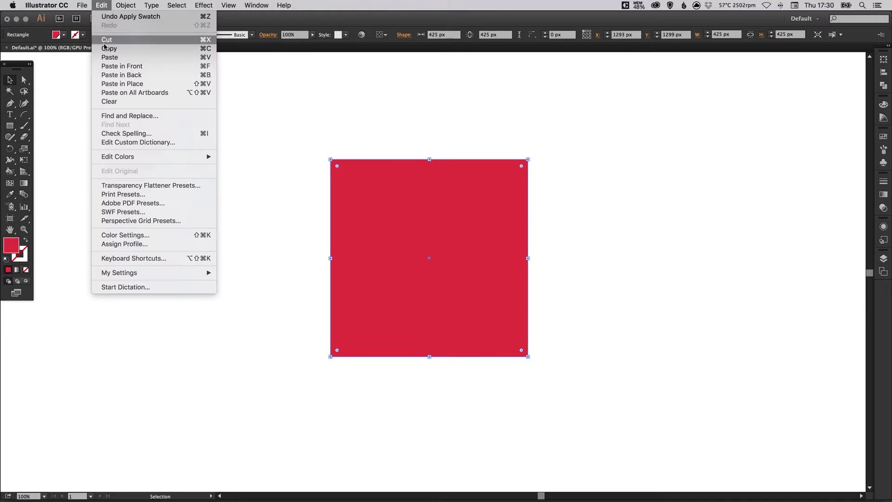
pyautogui.click(107, 48)
pyautogui.click(101, 6)
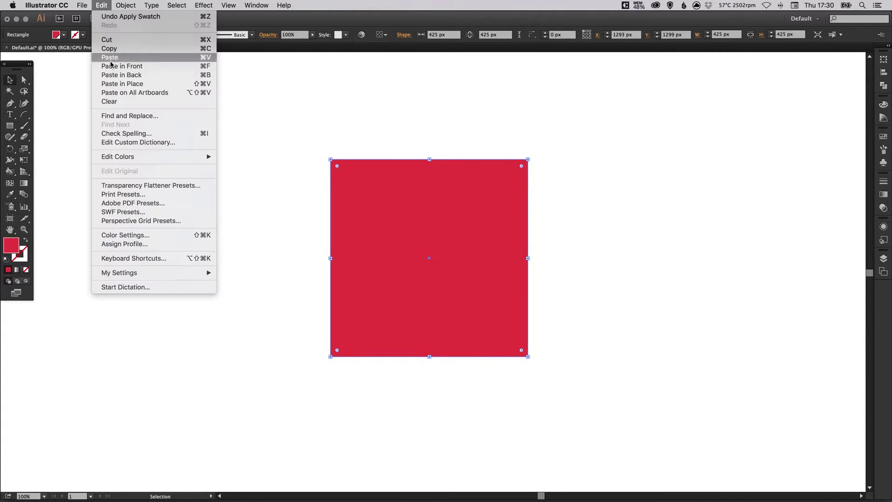
pyautogui.click(111, 84)
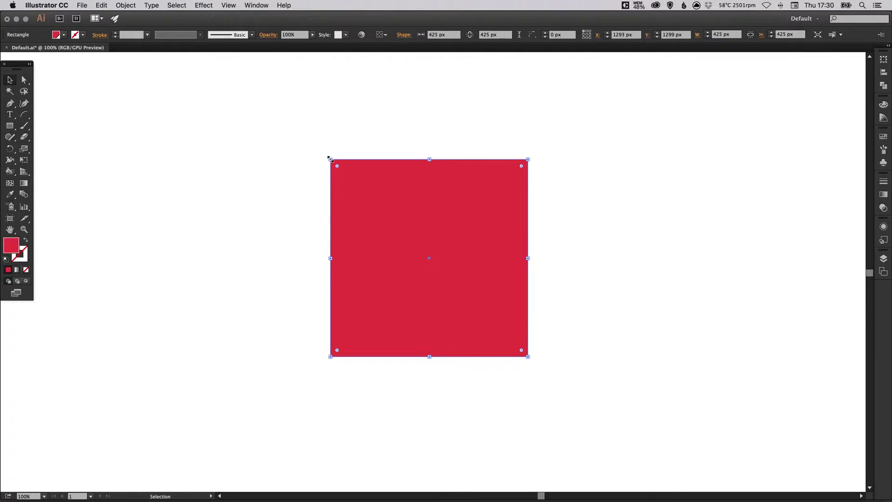
pyautogui.moveTo(330, 159); pyautogui.dragTo(479, 299)
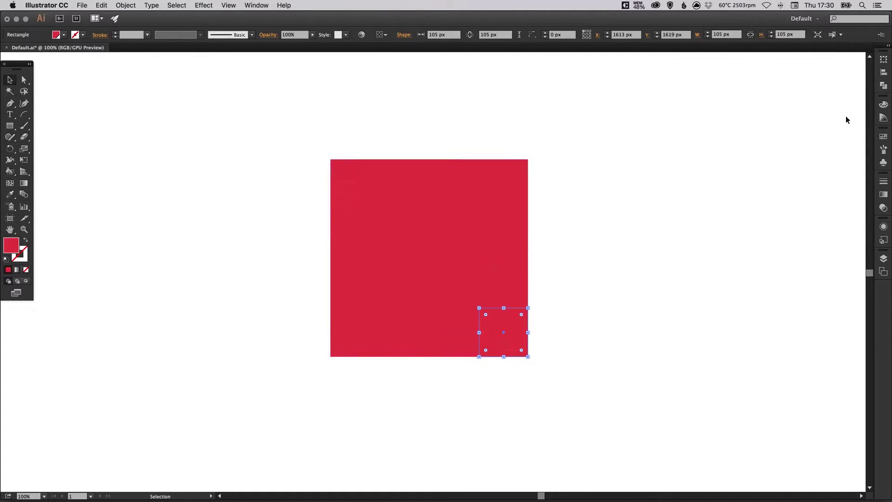
# Step: Fill the small corner square with a darker red from the Color Guide shades, then deselect it
pyautogui.click(883, 136)
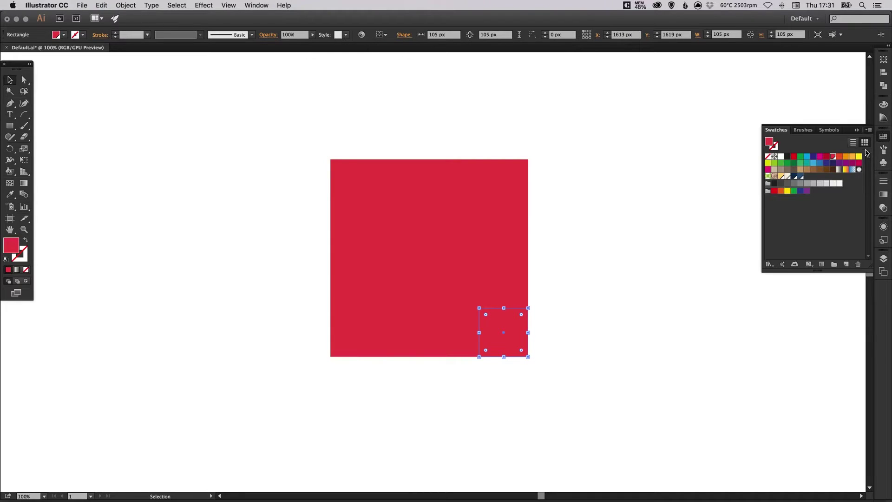
pyautogui.click(882, 121)
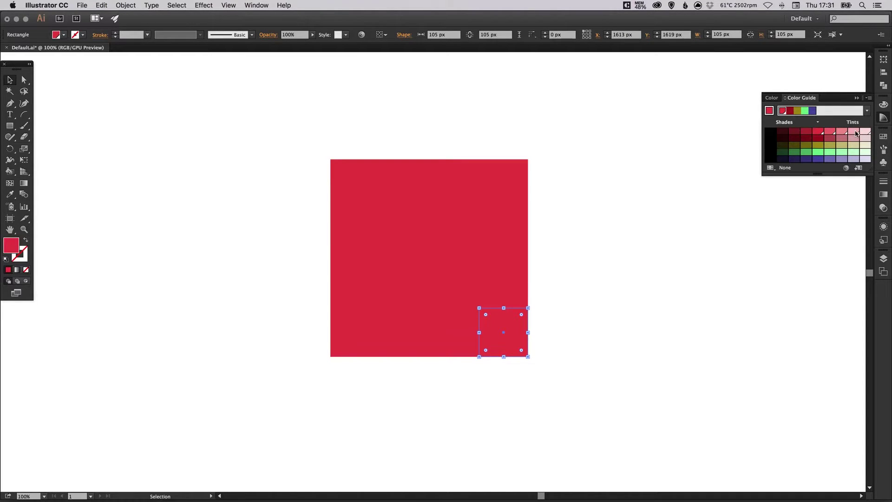
pyautogui.click(807, 135)
pyautogui.click(883, 137)
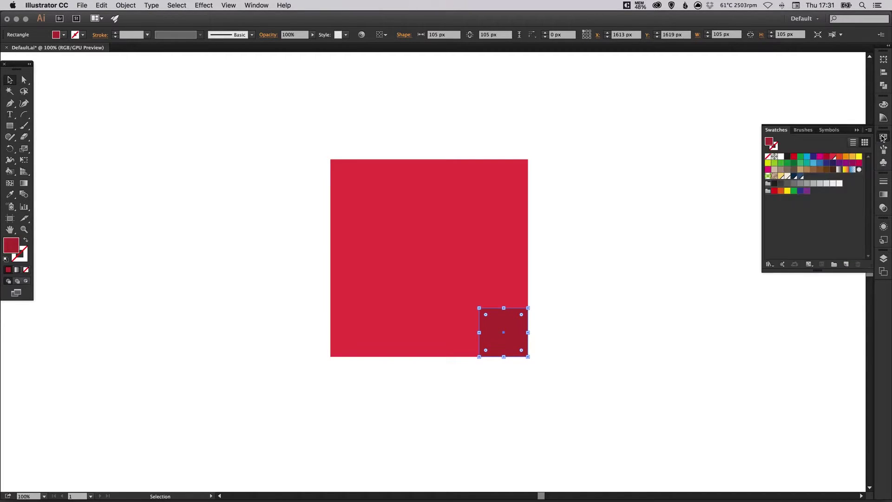
pyautogui.click(883, 137)
pyautogui.click(579, 247)
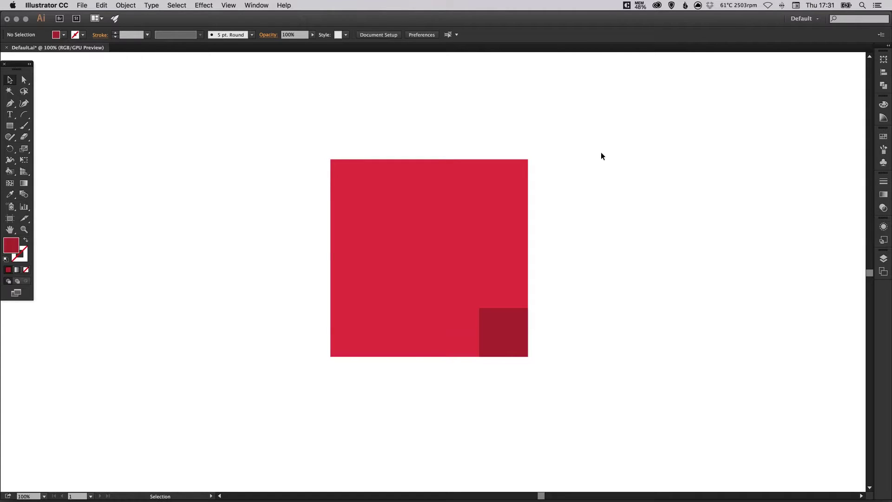
# Step: Drag the big square's live-corner widget inward to a 30.18 px corner radius
pyautogui.click(365, 209)
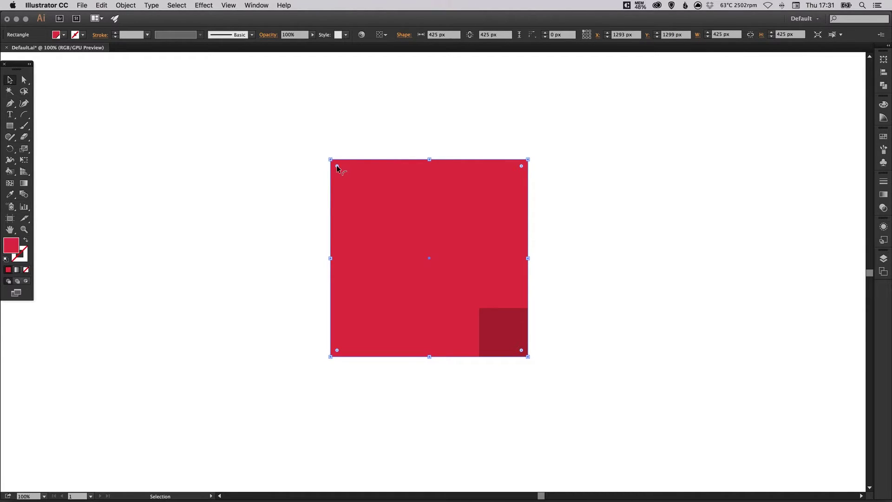
pyautogui.moveTo(337, 166); pyautogui.dragTo(343, 174)
pyautogui.moveTo(343, 174); pyautogui.dragTo(344, 174)
pyautogui.click(555, 292)
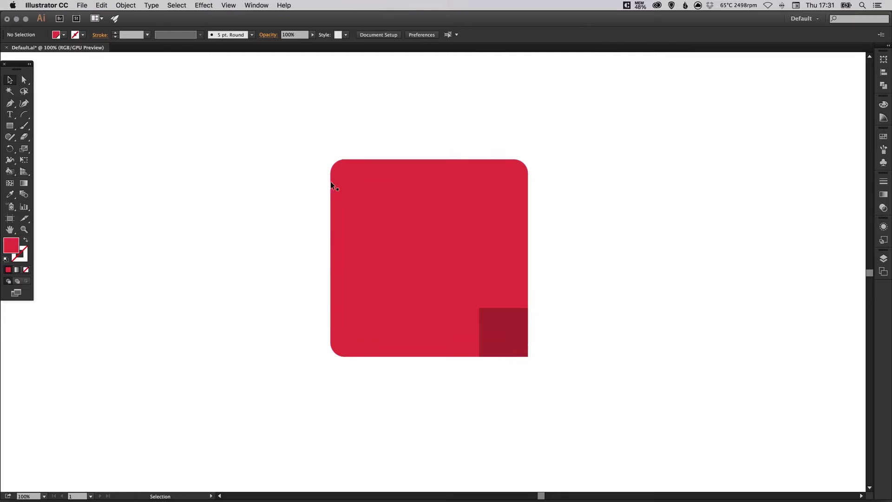
# Step: Select the small dark square and zoom in on it
pyautogui.click(500, 324)
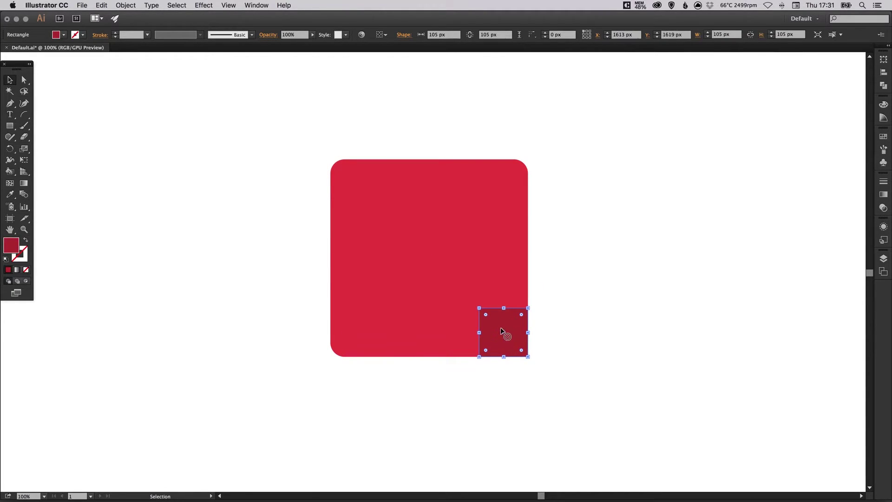
pyautogui.press('z')
pyautogui.moveTo(282, 123); pyautogui.dragTo(574, 403)
pyautogui.moveTo(537, 299); pyautogui.dragTo(555, 293)
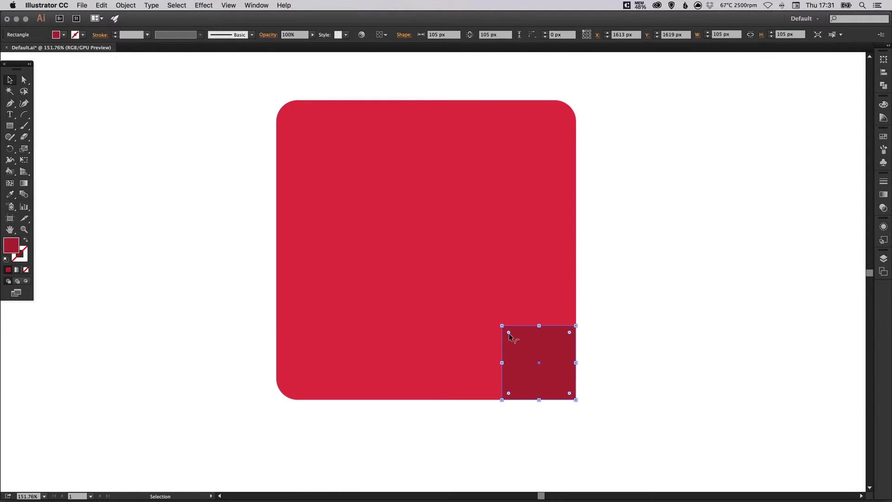
# Step: Round only the small square's top-left corner to about 30 px, then zoom back out
pyautogui.click(24, 80)
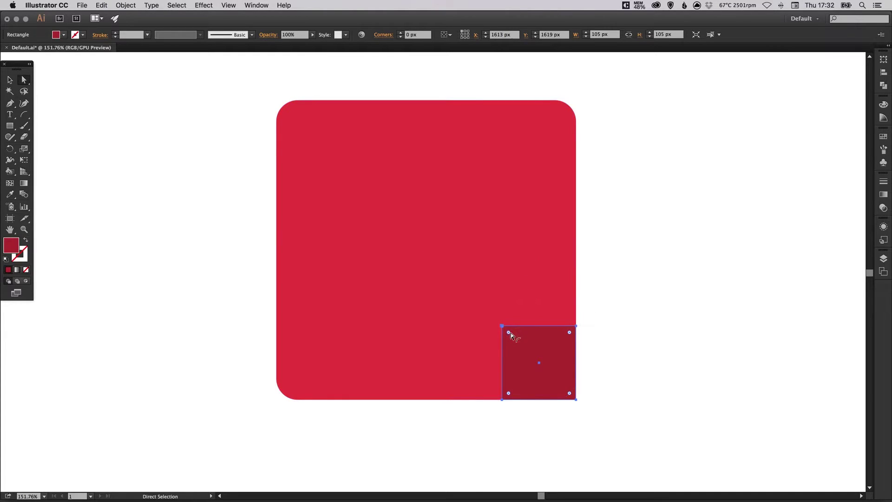
pyautogui.press('v')
pyautogui.scroll(3, 562, 395)
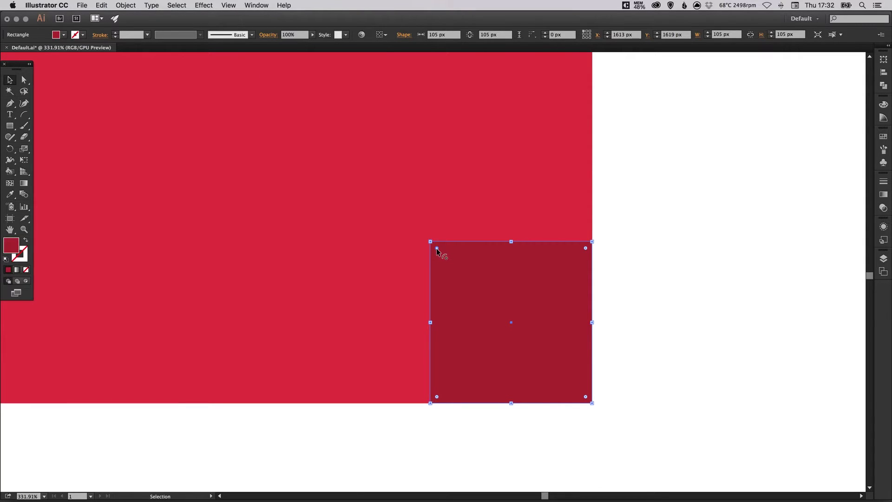
pyautogui.hotkey('ctrl', 'z')
pyautogui.click(24, 80)
pyautogui.press('cmd+z')
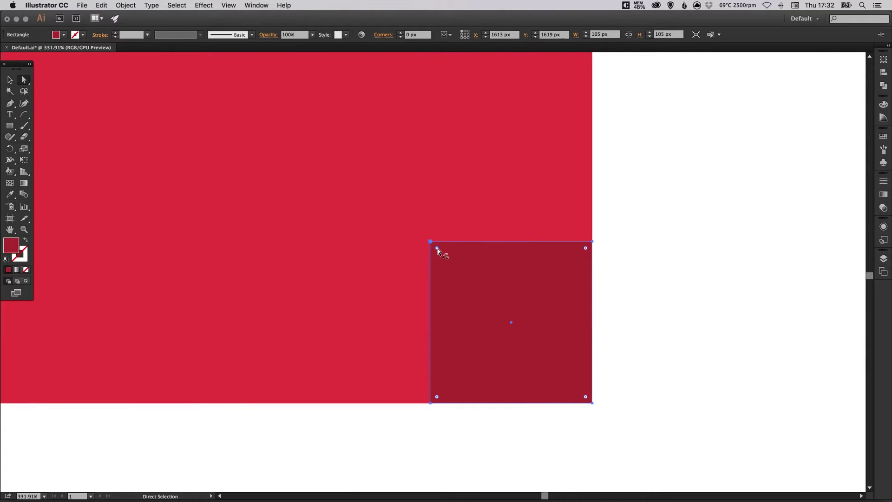
pyautogui.moveTo(436, 248); pyautogui.dragTo(476, 289)
pyautogui.press('v')
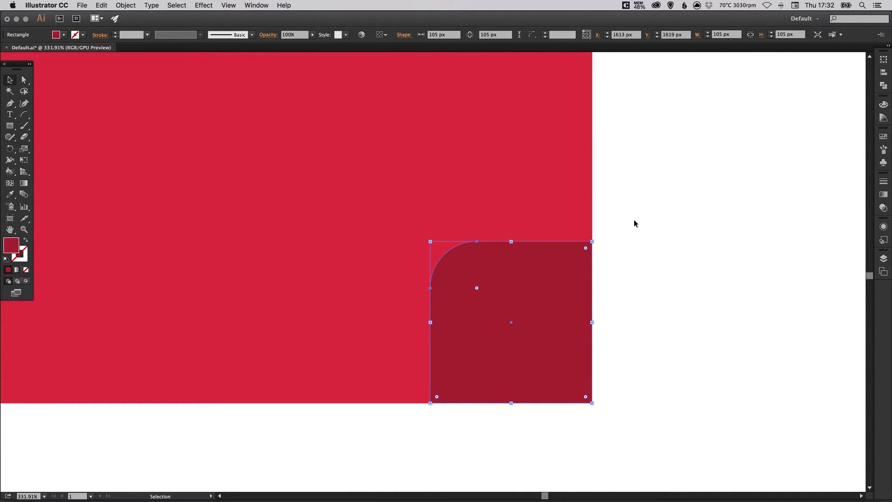
pyautogui.press('super+minus')
pyautogui.press('super+minus')
pyautogui.press('super+minus')
# Step: Drag the small square's bottom-right anchor toward its centre to form the triangular fold
pyautogui.press('v')
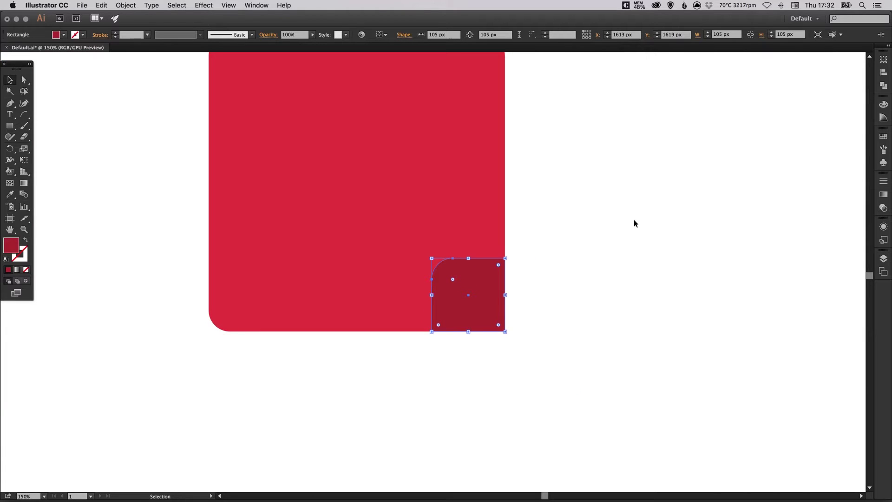
pyautogui.click(513, 292)
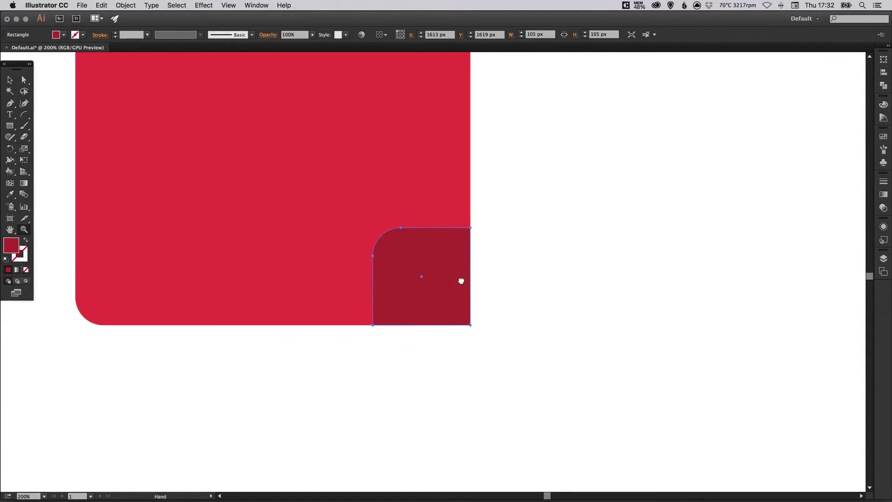
pyautogui.click(227, 6)
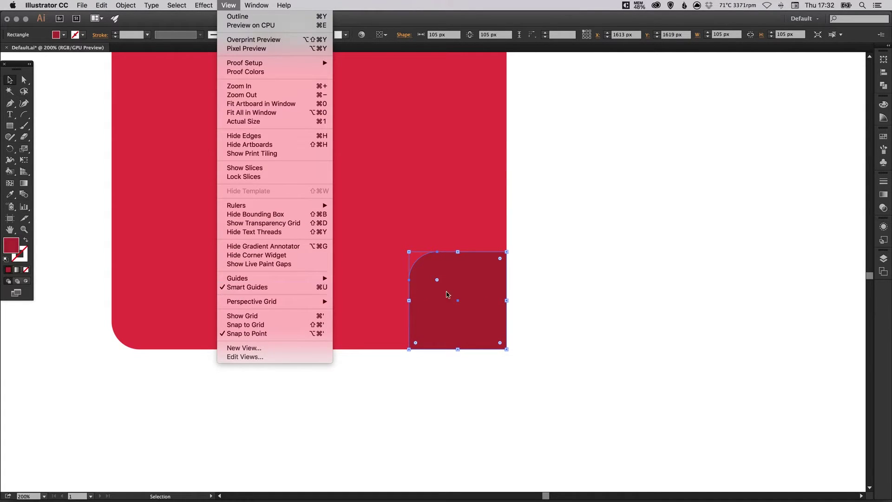
pyautogui.click(572, 283)
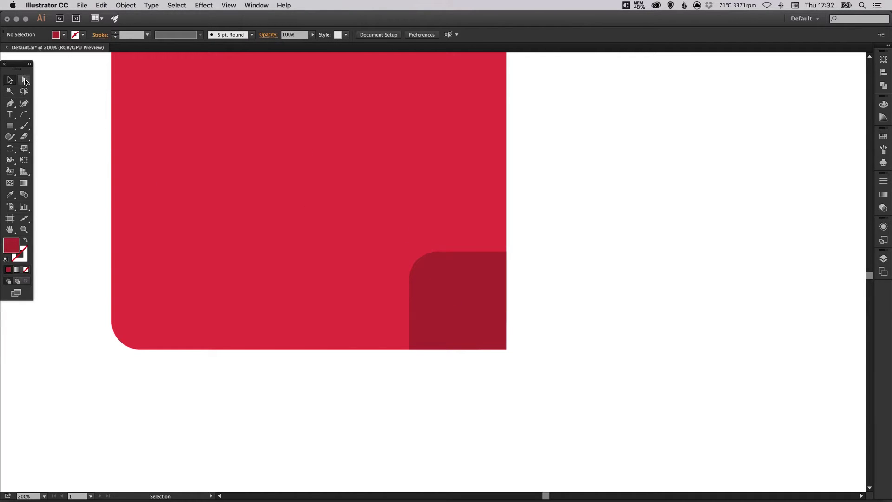
pyautogui.click(25, 82)
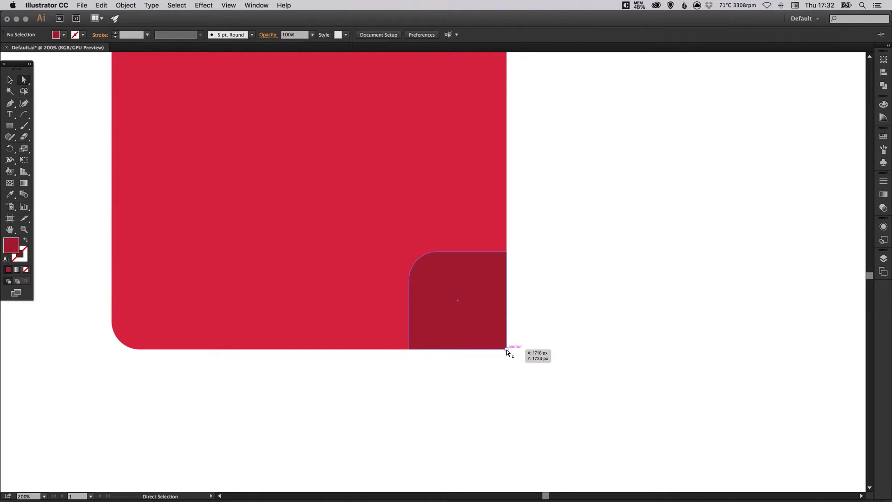
pyautogui.moveTo(507, 350); pyautogui.dragTo(458, 301)
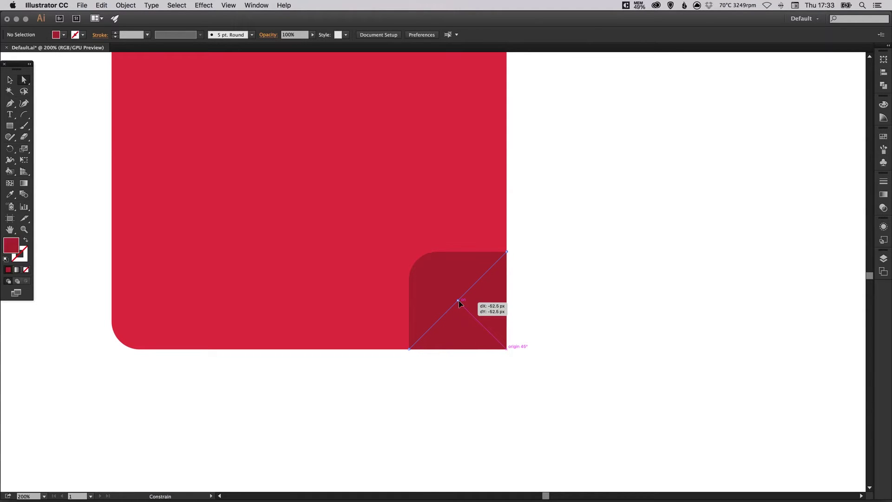
pyautogui.moveTo(459, 303); pyautogui.dragTo(461, 301)
# Step: Pan the view until the whole rounded note is visible
pyautogui.press('v')
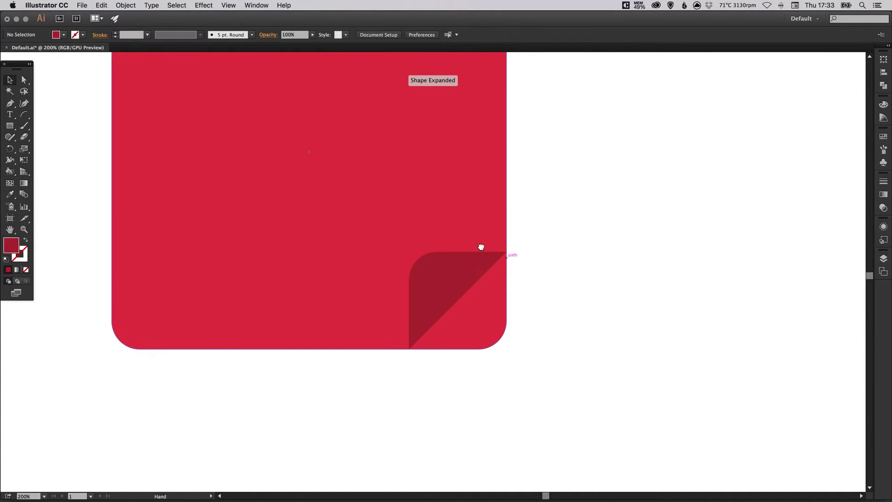
pyautogui.moveTo(481, 247); pyautogui.dragTo(635, 328)
pyautogui.moveTo(551, 301); pyautogui.dragTo(573, 358)
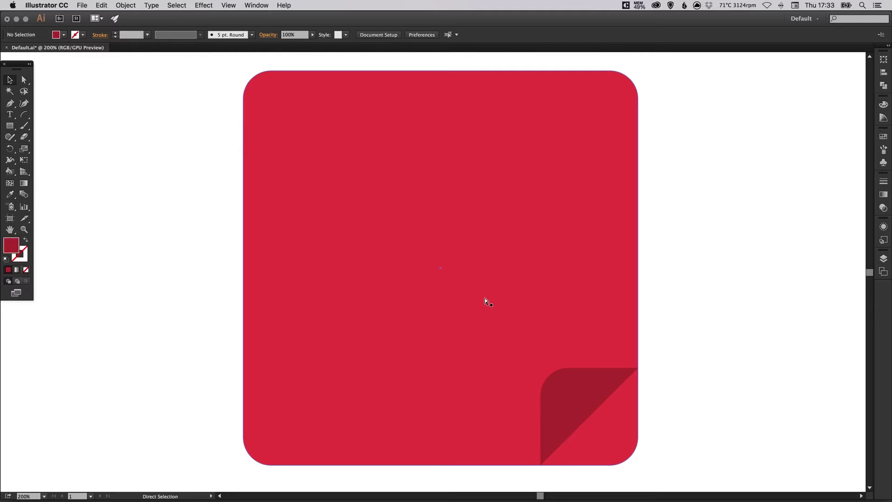
# Step: Zoom out from 200% to 150% to show the whole sticky note
pyautogui.press('super+minus')
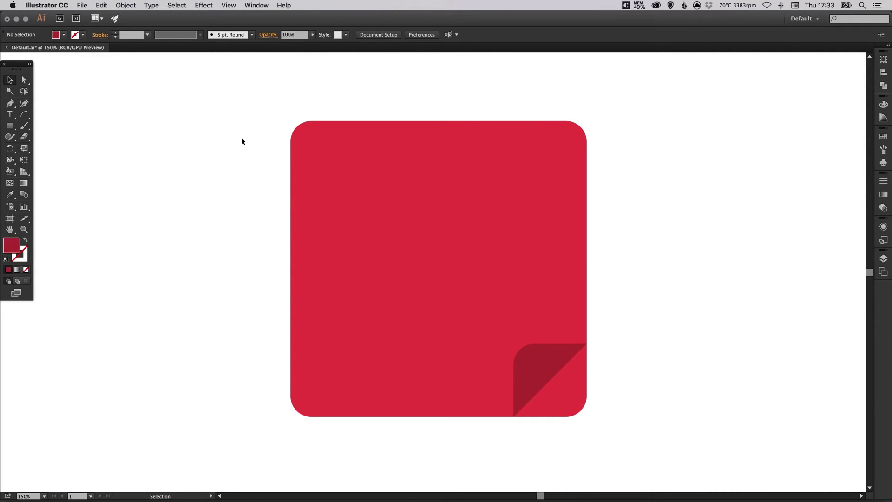
# Step: Select the red rounded square and apply Pathfinder Unite to make it a plain path
pyautogui.click(126, 6)
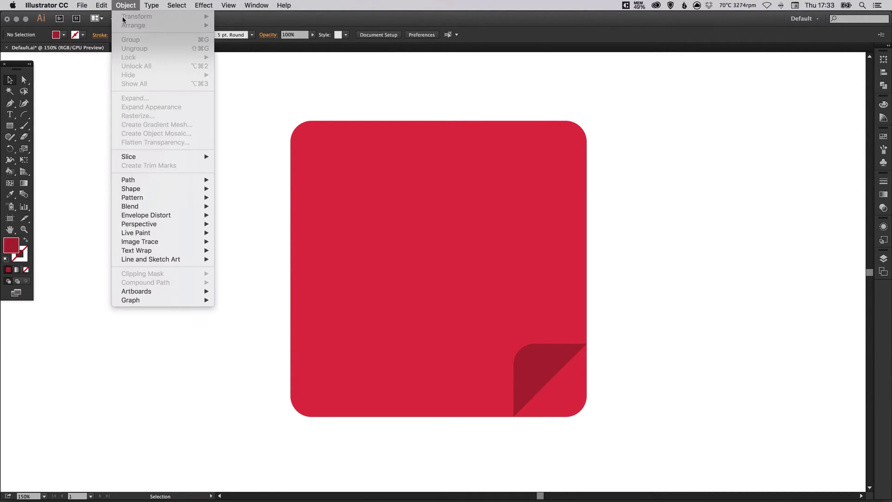
pyautogui.click(244, 102)
pyautogui.moveTo(217, 96); pyautogui.dragTo(377, 226)
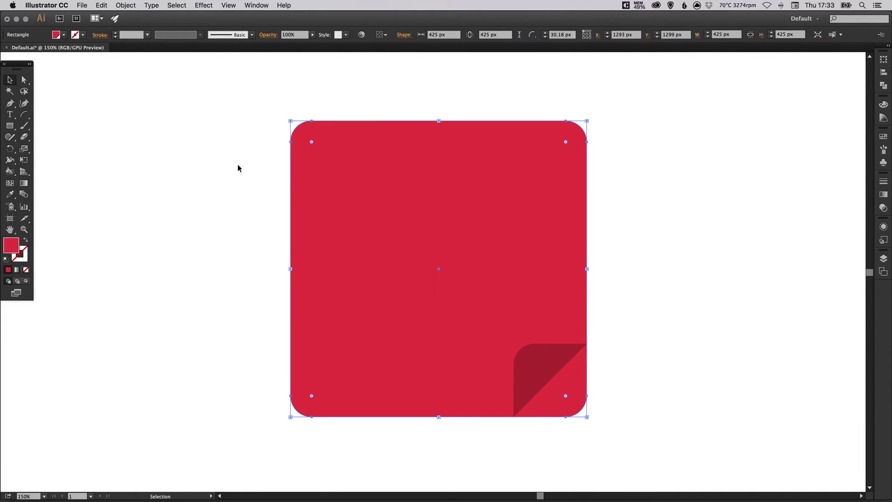
pyautogui.click(237, 168)
pyautogui.click(343, 155)
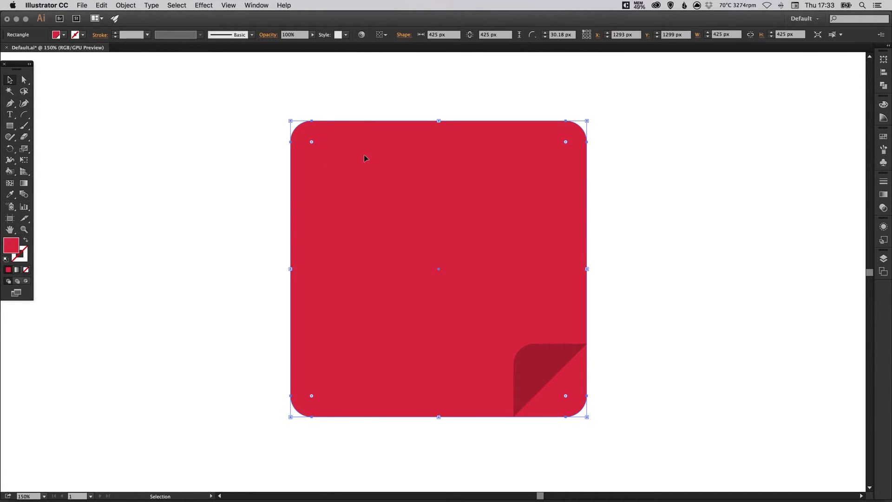
pyautogui.click(884, 86)
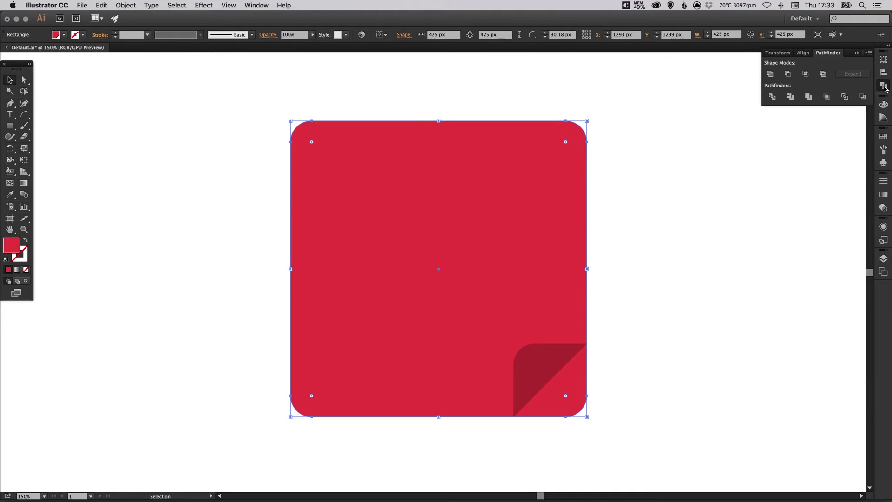
pyautogui.click(770, 75)
pyautogui.click(625, 204)
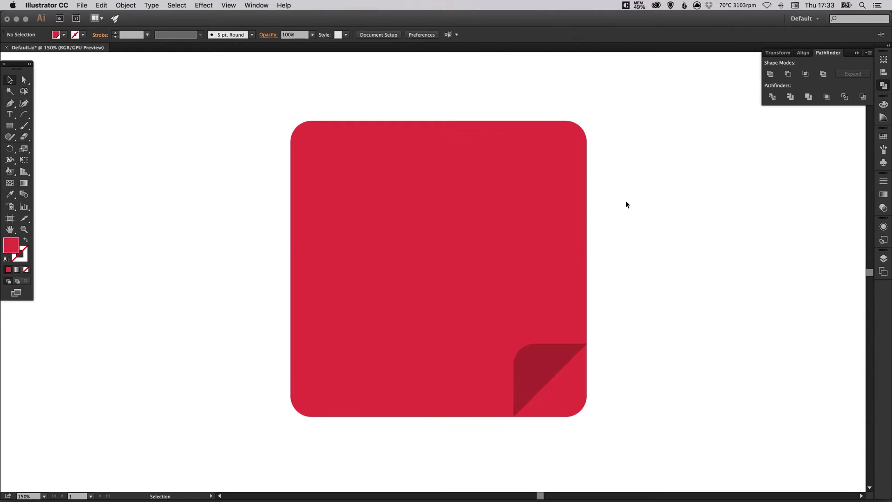
# Step: Check the fold in Outline view, then marquee-select both the square and the fold
pyautogui.click(523, 359)
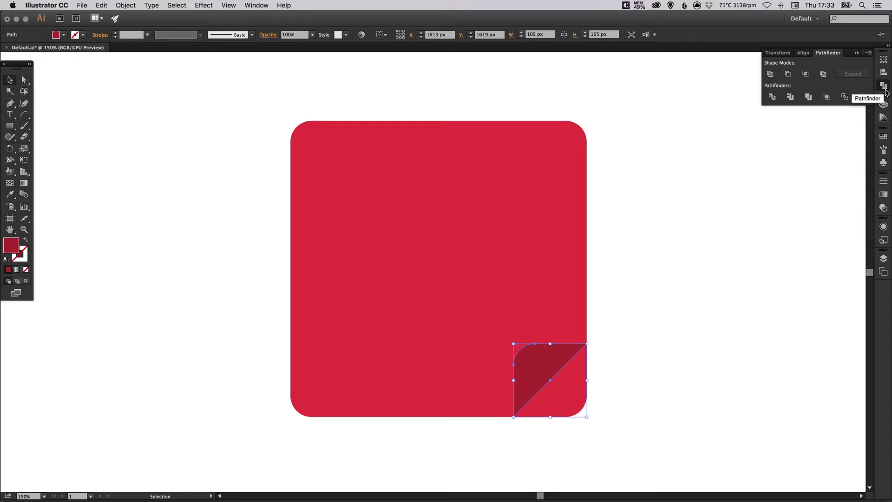
pyautogui.click(884, 87)
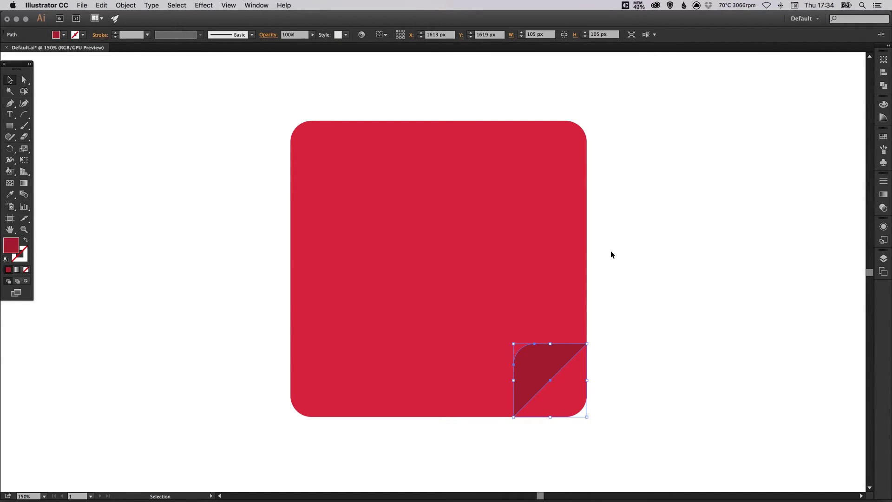
pyautogui.press('a')
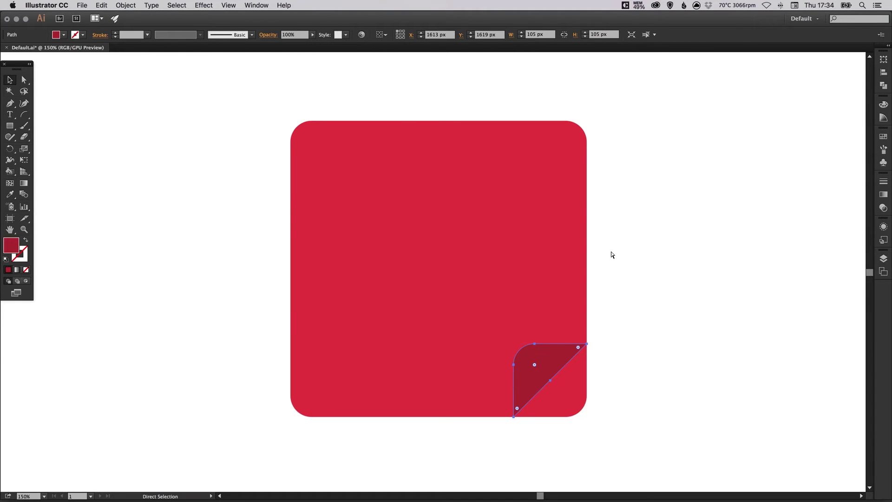
pyautogui.press('super+y')
pyautogui.press('v')
pyautogui.click(715, 241)
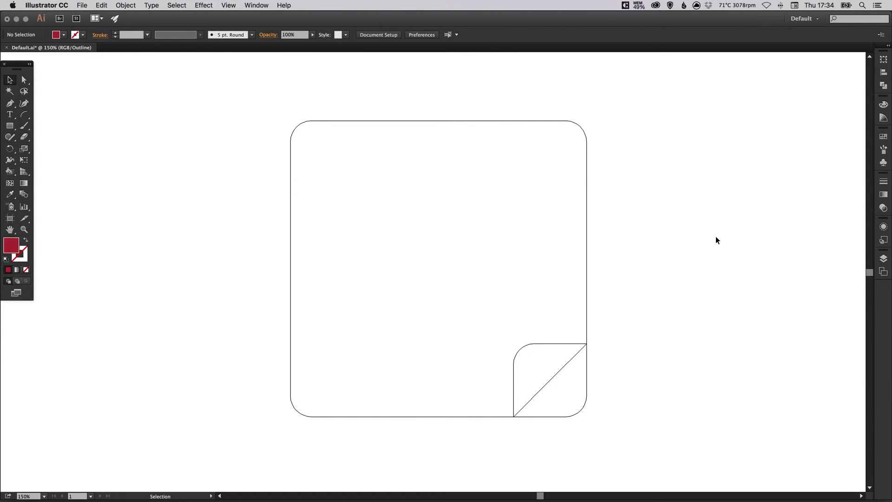
pyautogui.press('a')
pyautogui.press('super+y')
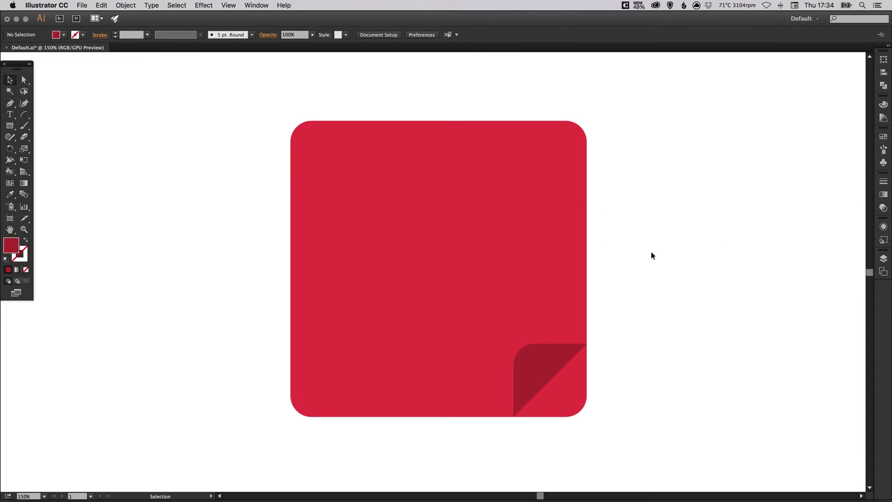
pyautogui.moveTo(689, 147); pyautogui.dragTo(202, 416)
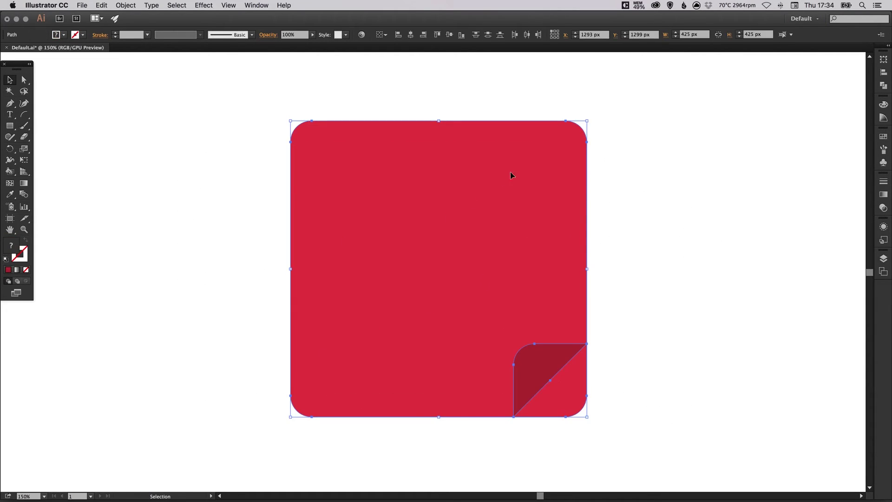
# Step: Apply Pathfinder Divide to the selected square and fold, then deselect the pieces
pyautogui.click(883, 85)
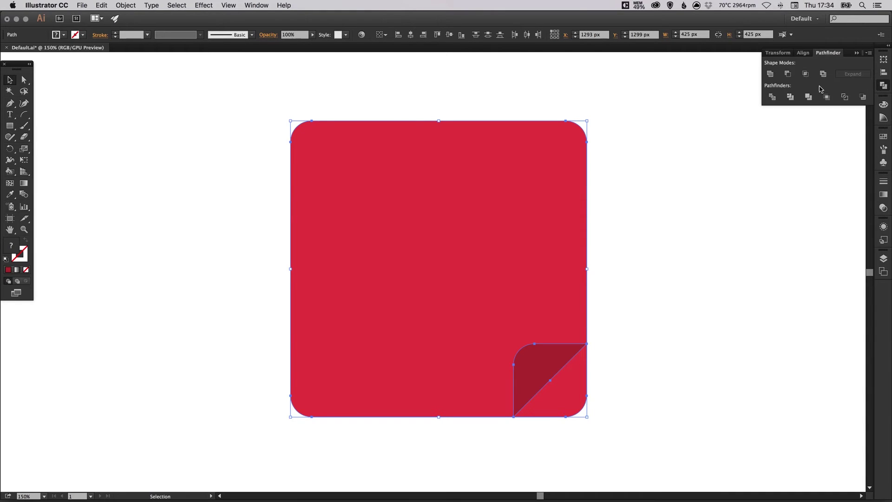
pyautogui.click(773, 98)
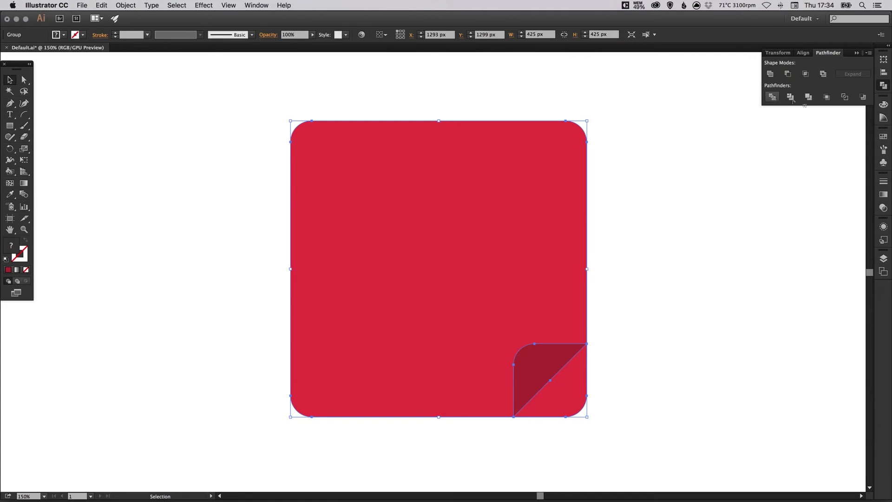
pyautogui.click(884, 87)
pyautogui.click(611, 310)
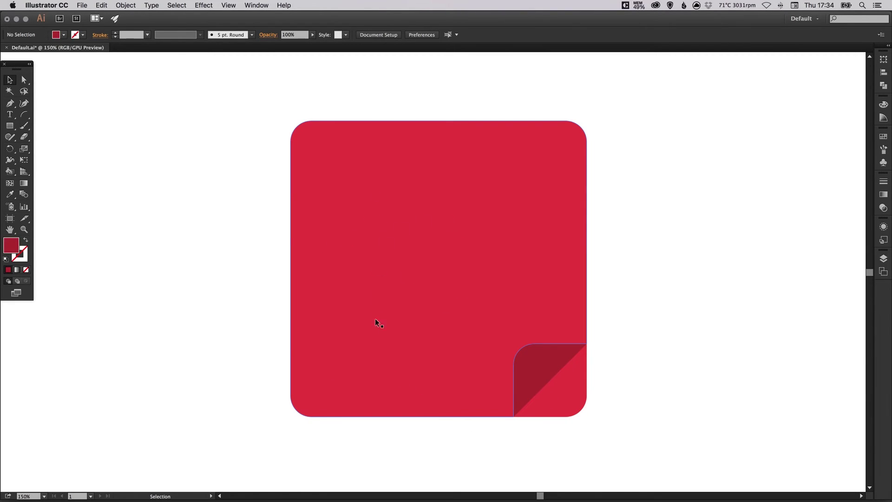
# Step: Test-move the divided pieces and the group to inspect them, undoing each move
pyautogui.click(24, 80)
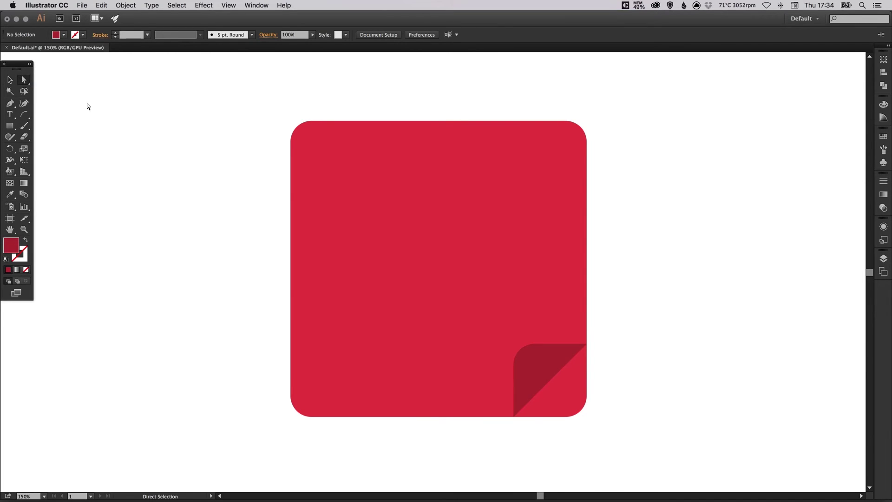
pyautogui.moveTo(516, 280); pyautogui.dragTo(432, 261)
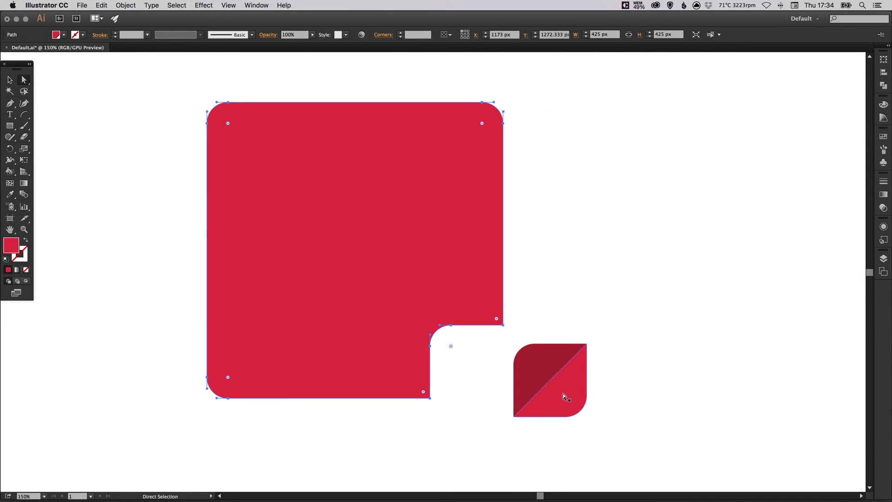
pyautogui.moveTo(563, 395); pyautogui.dragTo(631, 389)
pyautogui.press('super+z')
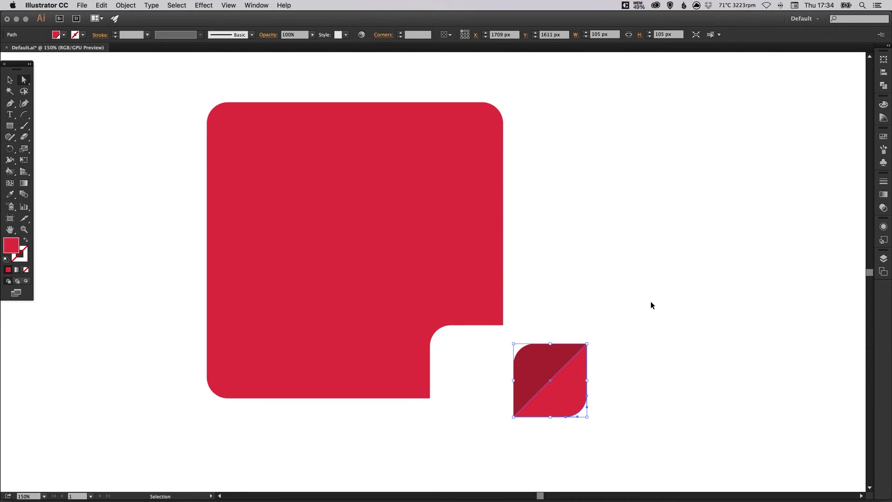
pyautogui.press('super+z')
pyautogui.press('v')
pyautogui.click(731, 193)
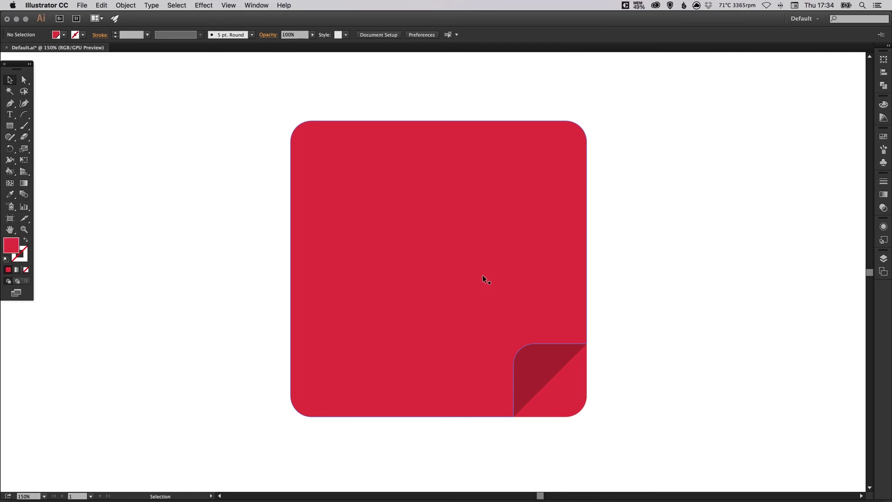
pyautogui.moveTo(487, 278); pyautogui.dragTo(534, 259)
pyautogui.press('super+z')
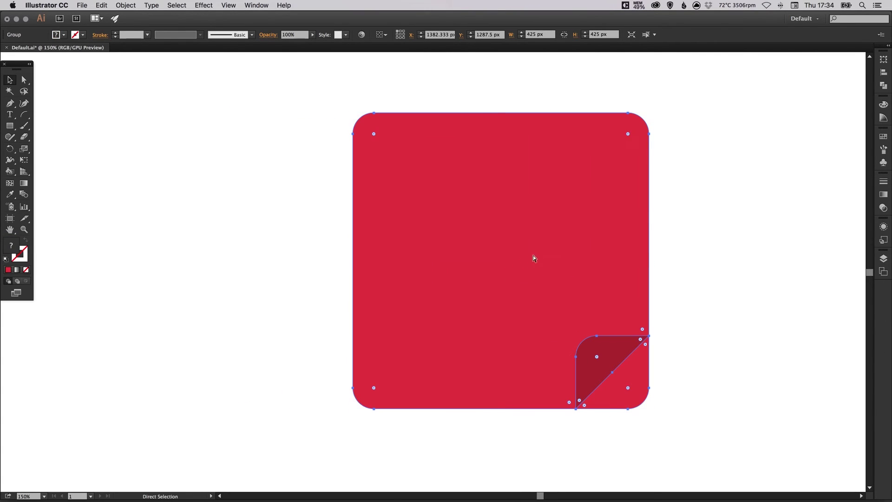
pyautogui.press('super+z')
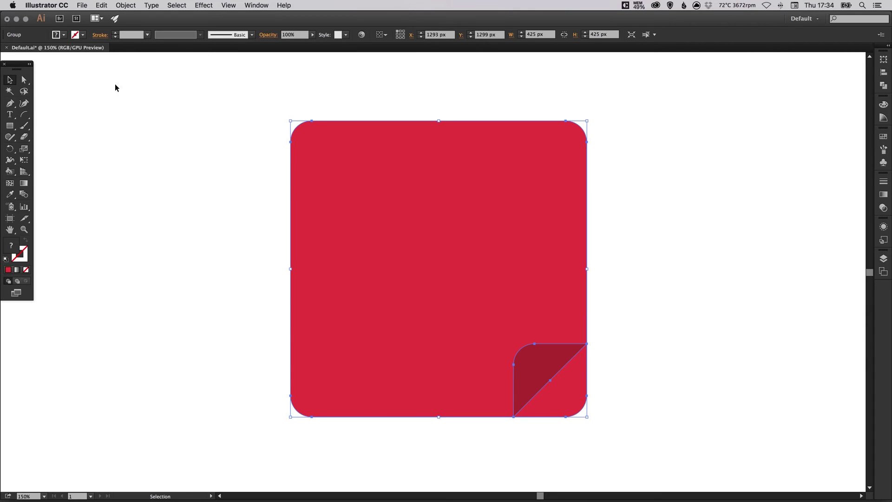
# Step: Select the light-red corner triangle beyond the fold and delete it
pyautogui.click(24, 80)
pyautogui.click(174, 187)
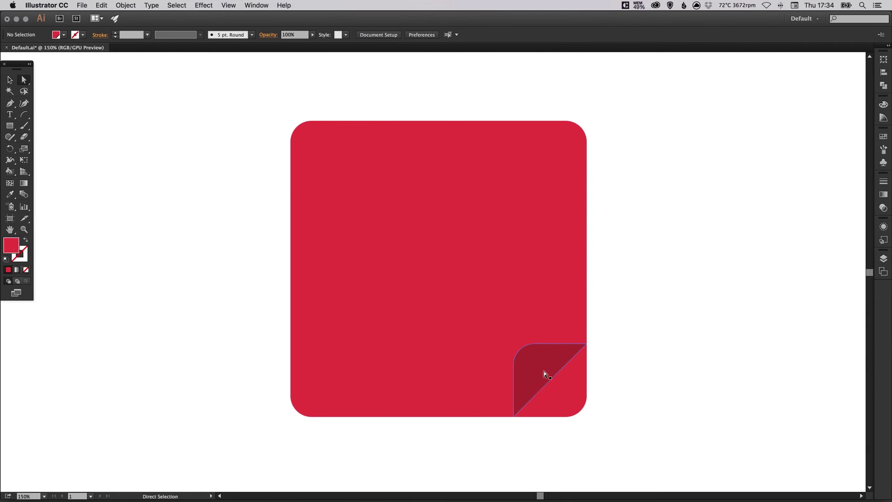
pyautogui.moveTo(562, 388); pyautogui.dragTo(698, 293)
pyautogui.press('super+z')
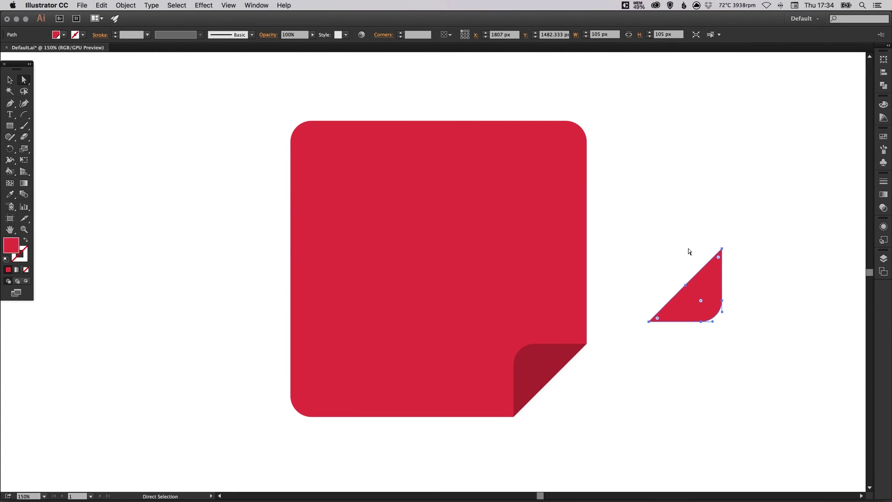
pyautogui.press('Delete')
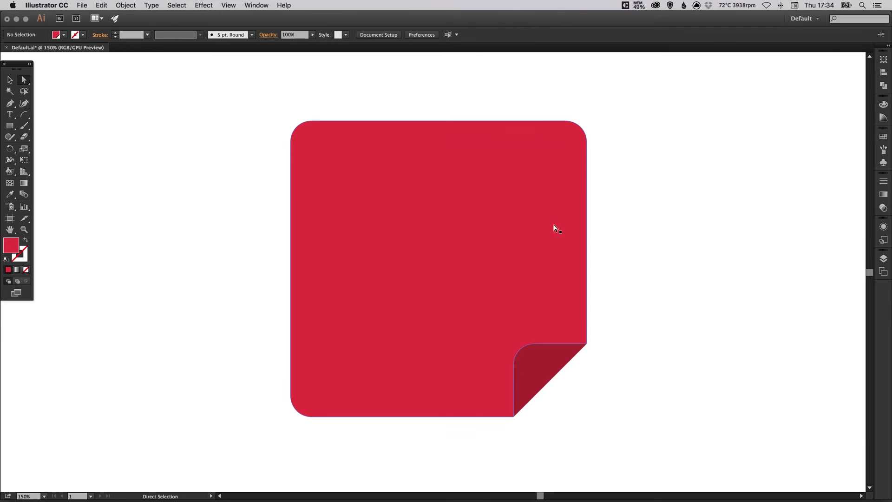
pyautogui.press('v')
pyautogui.moveTo(592, 243); pyautogui.dragTo(597, 246)
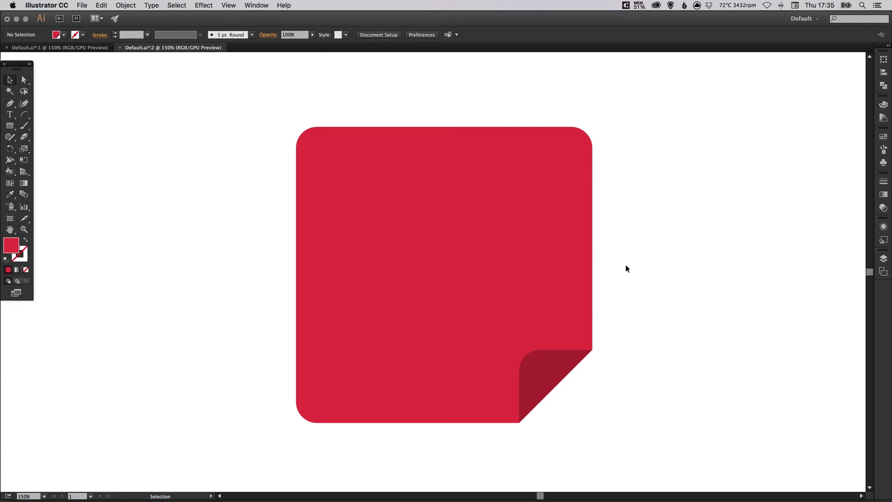
# Step: Paste the white smiley face onto the note, enlarge it and nudge it slightly lower
pyautogui.press('super+v')
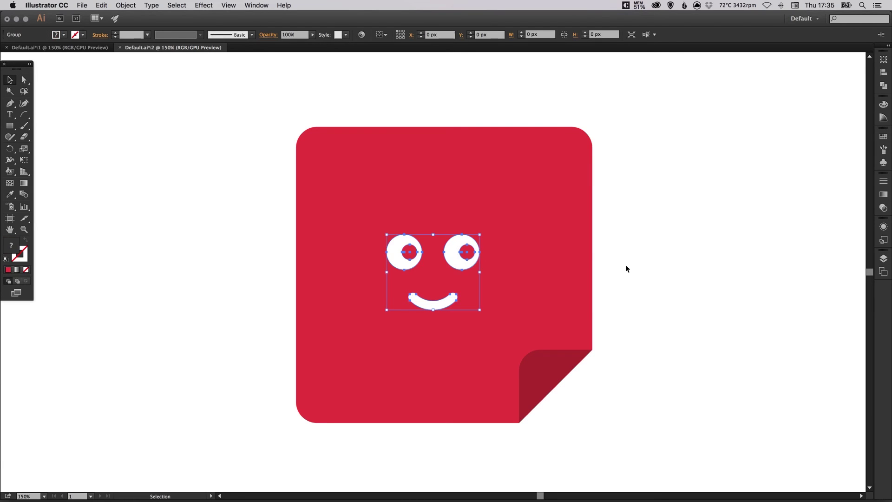
pyautogui.moveTo(481, 236); pyautogui.dragTo(520, 207)
pyautogui.moveTo(473, 240); pyautogui.dragTo(472, 248)
# Step: Centre the smiley face horizontally and vertically on the red note
pyautogui.moveTo(262, 213); pyautogui.dragTo(569, 322)
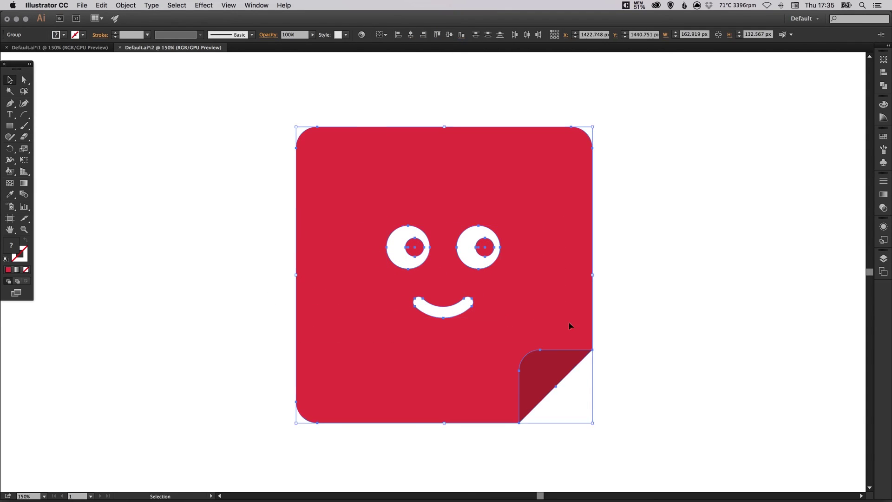
pyautogui.click(411, 36)
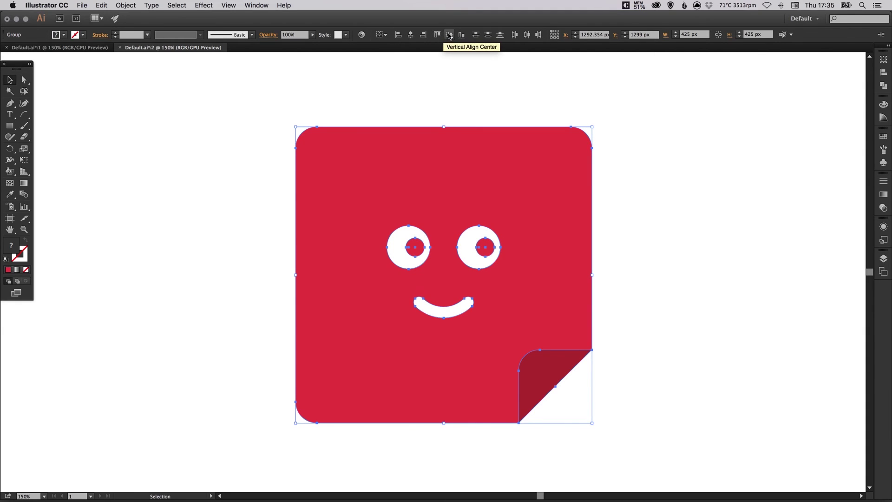
pyautogui.click(449, 35)
pyautogui.click(648, 208)
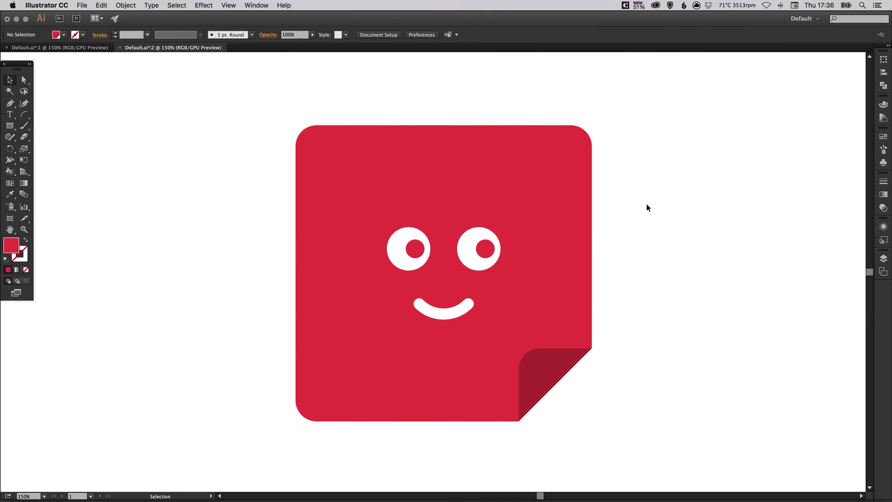